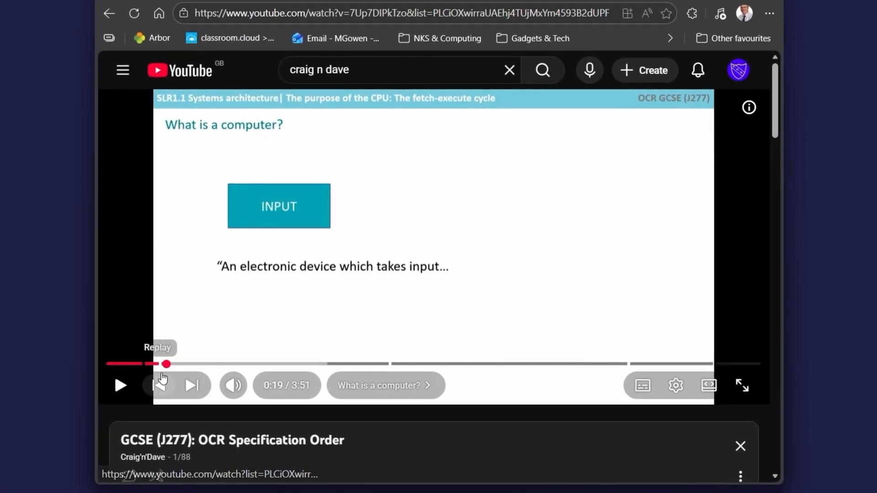
Step: Open Snipping Tool from the system search and switch it to screen recording mode
{"action": "left_click_drag", "start_coordinate": [166, 364], "coordinate": [472, 369]}
{"action": "left_click", "coordinate": [205, 484]}
{"action": "type", "text": "sn"}
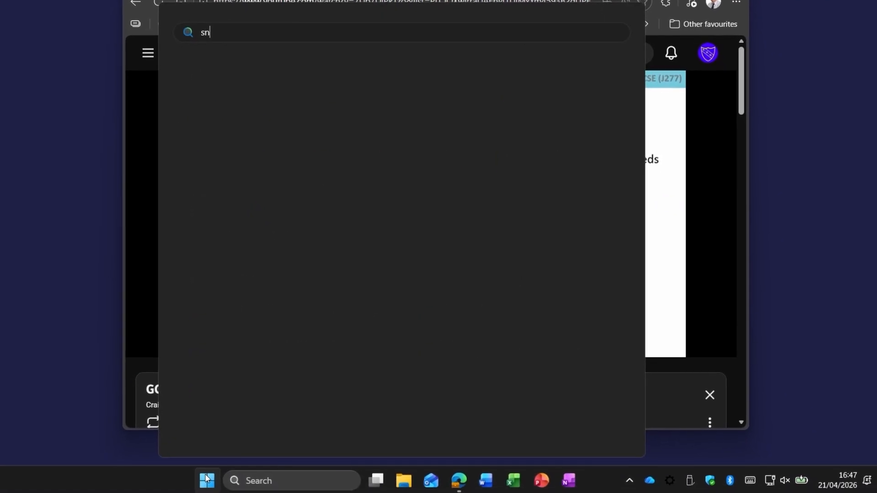
{"action": "type", "text": "ipping Tool"}
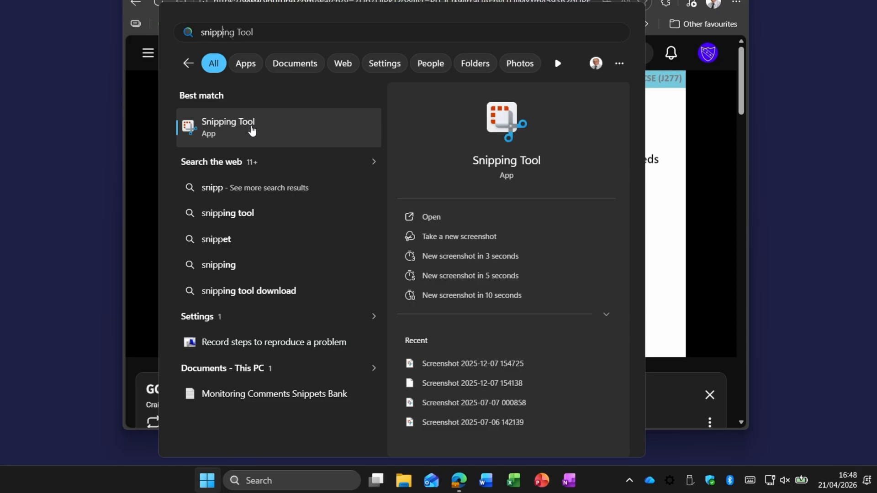
{"action": "left_click", "coordinate": [252, 131]}
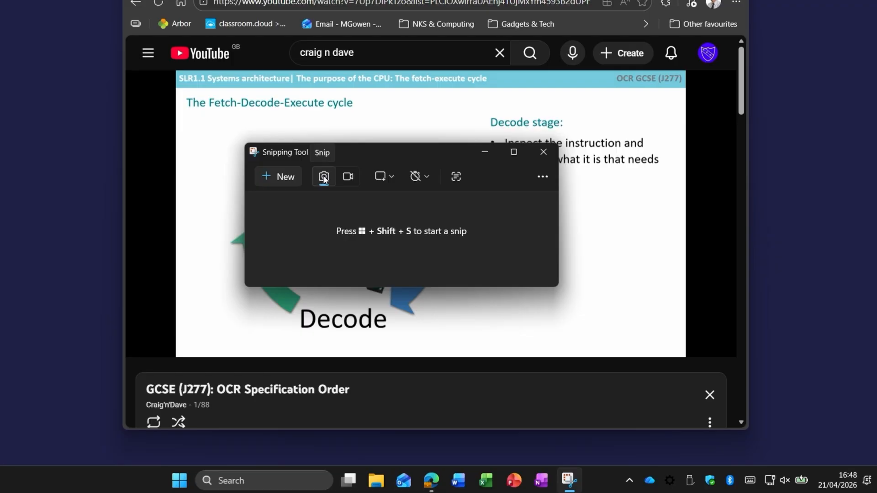
{"action": "left_click", "coordinate": [349, 177]}
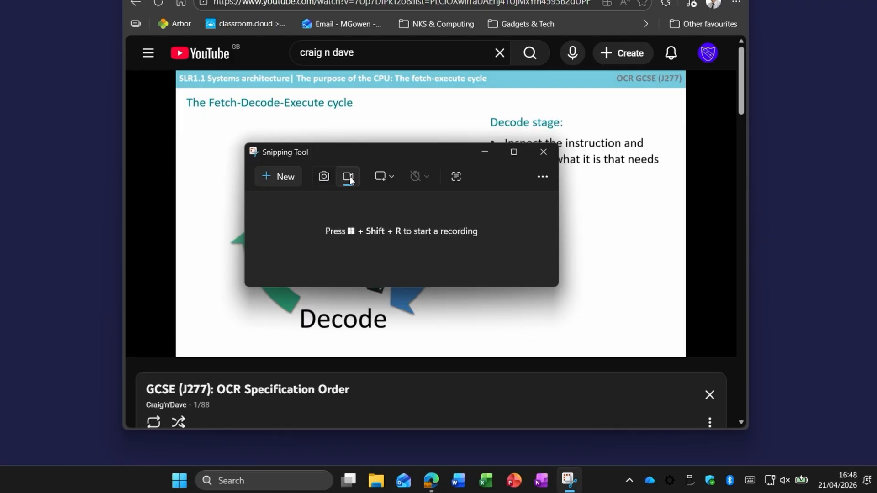
Step: Move the Snipping Tool window off the video, start a new recording and select the YouTube player's picture as the capture area
{"action": "left_click_drag", "start_coordinate": [350, 152], "coordinate": [106, 173]}
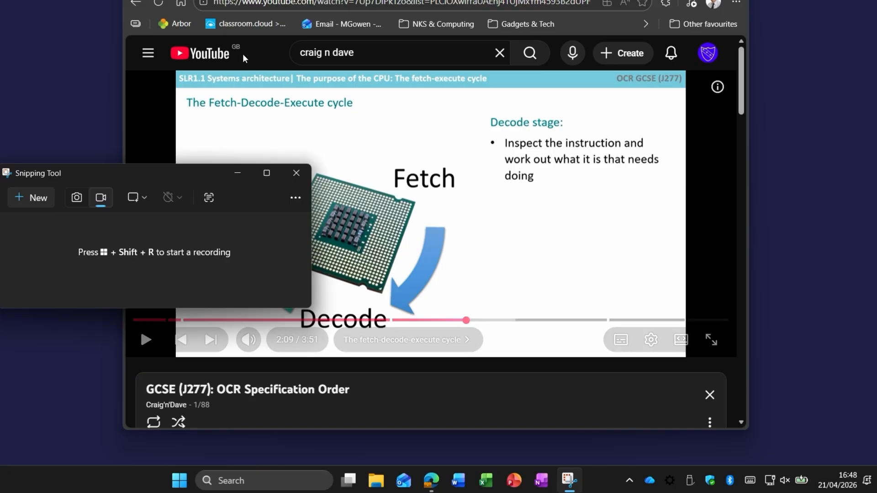
{"action": "left_click", "coordinate": [158, 119]}
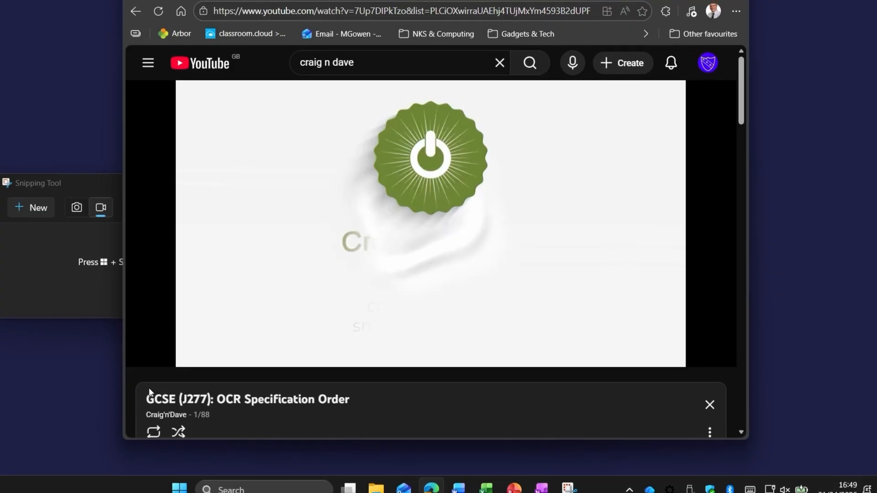
{"action": "mouse_move", "coordinate": [164, 358]}
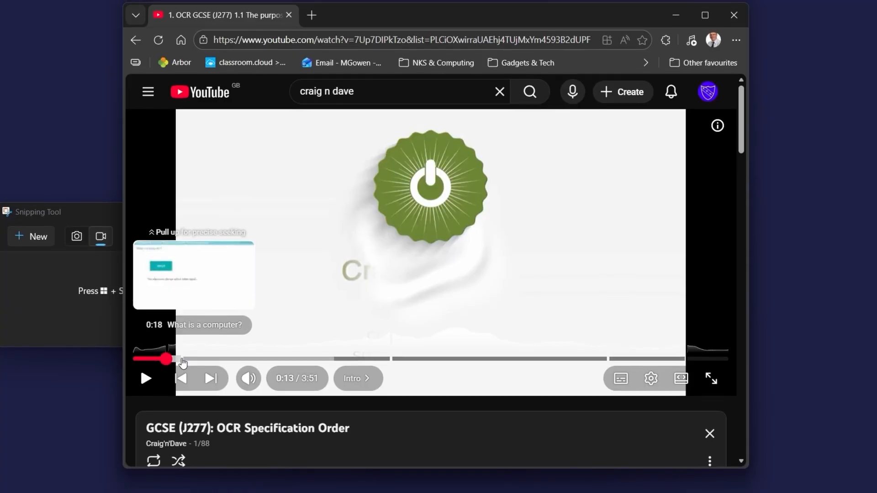
{"action": "left_click", "coordinate": [31, 239]}
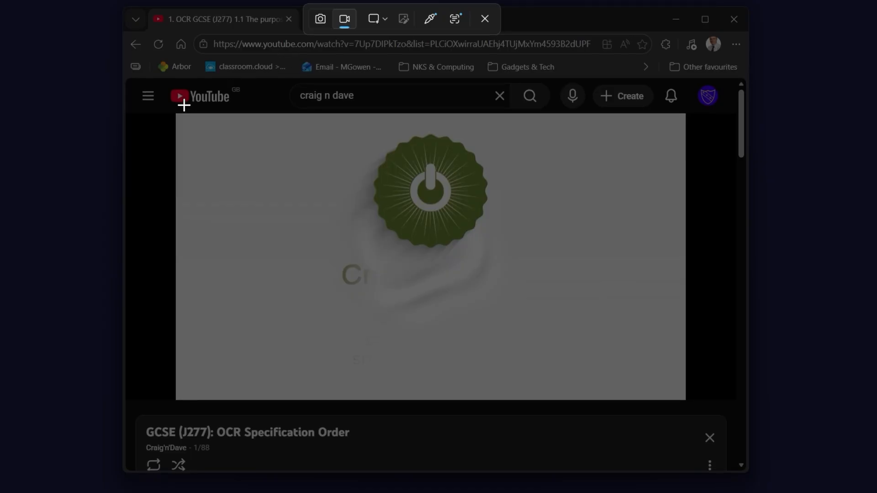
{"action": "left_click_drag", "start_coordinate": [171, 111], "coordinate": [689, 403]}
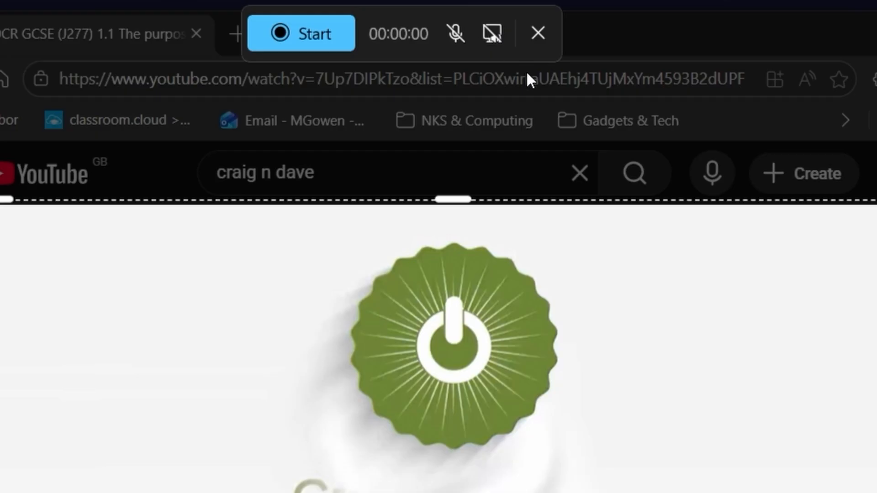
Step: Record the selected area with system audio included while the video plays, and stop the recording
{"action": "left_click", "coordinate": [492, 33]}
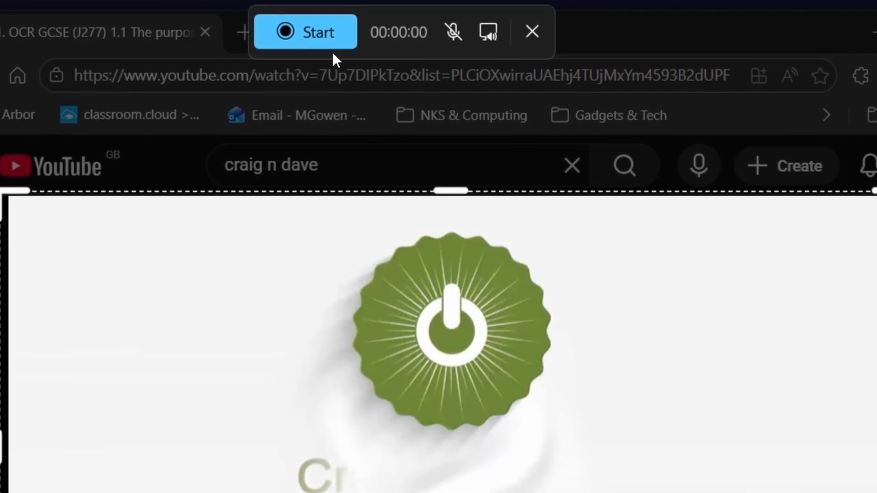
{"action": "left_click", "coordinate": [320, 33]}
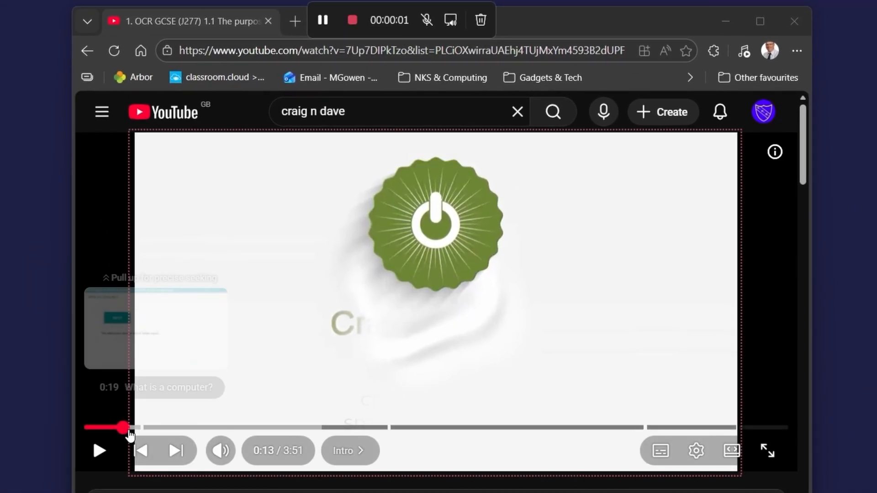
{"action": "left_click", "coordinate": [99, 457]}
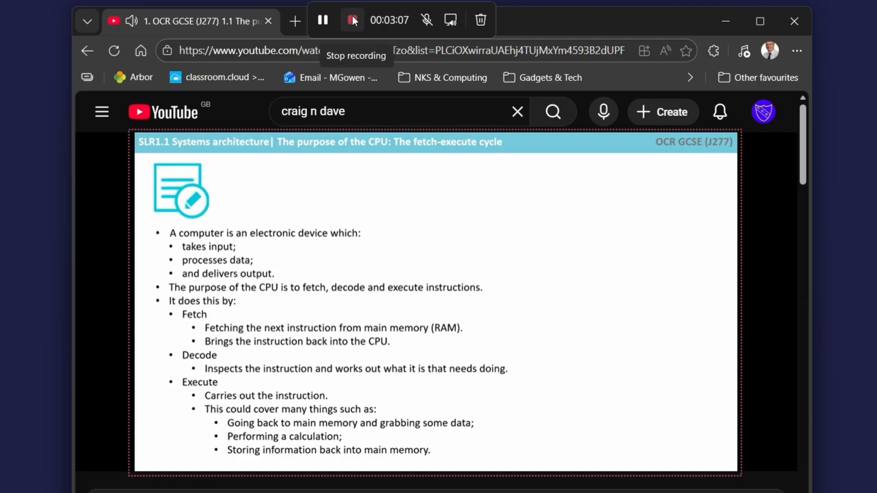
{"action": "left_click", "coordinate": [352, 21]}
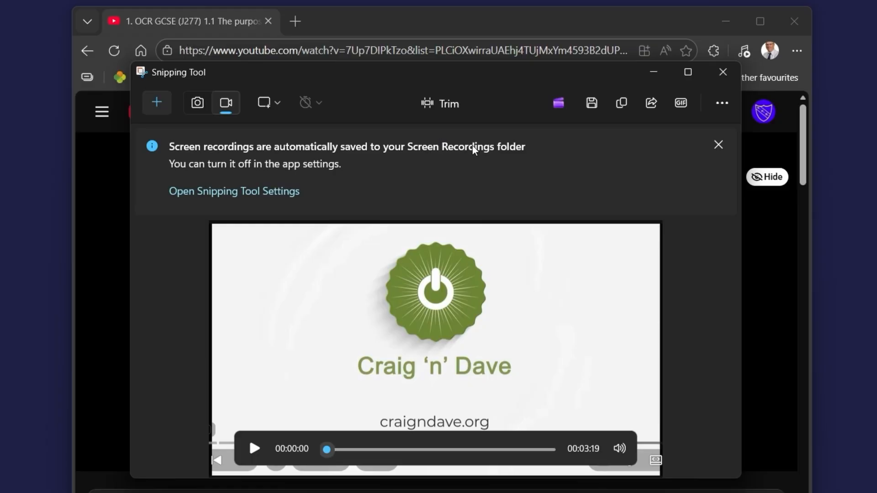
Step: Save the recording as an MP4 in the OneDrive folder 02 Lesson Prep, keeping the suggested file name
{"action": "left_click", "coordinate": [590, 104]}
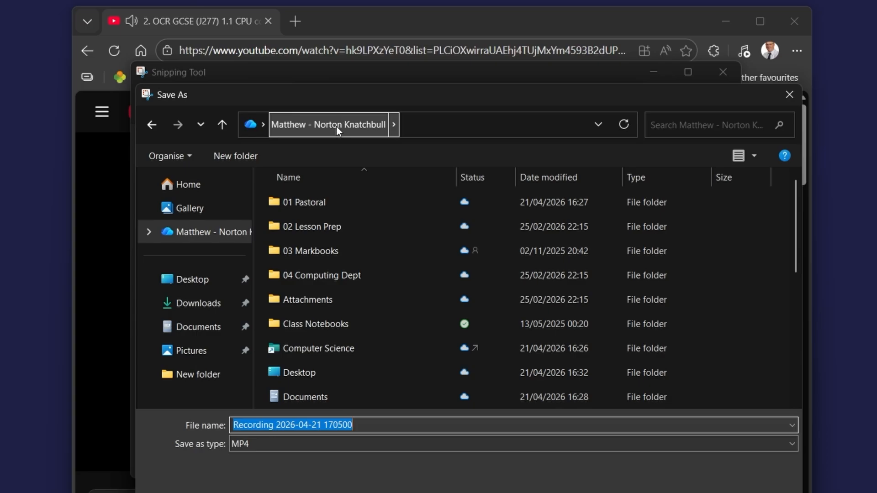
{"action": "double_click", "coordinate": [309, 227]}
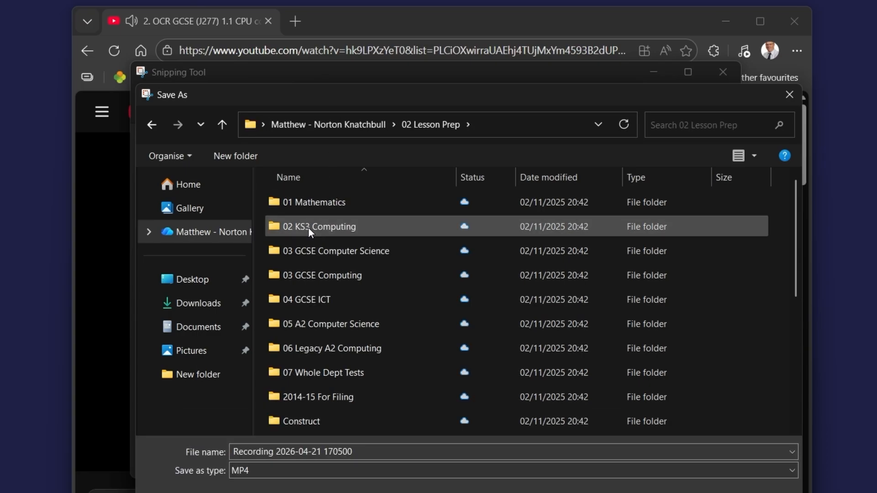
{"action": "left_click", "coordinate": [265, 452]}
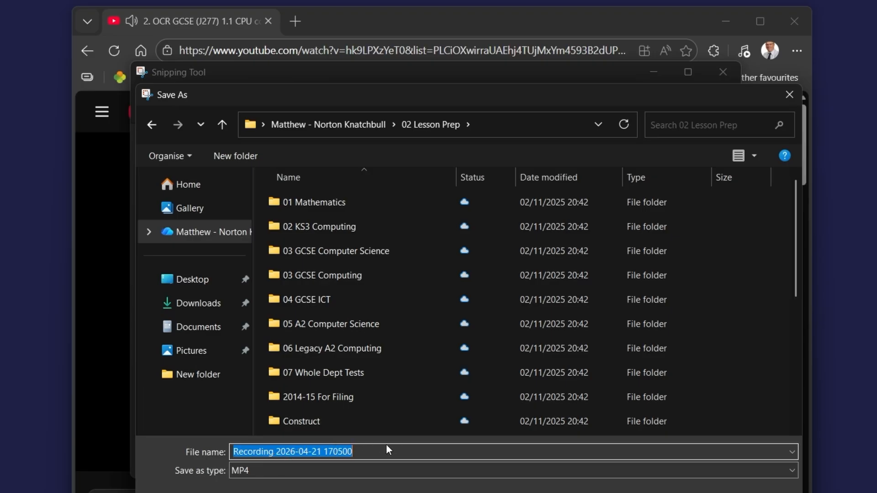
{"action": "key", "text": "Return"}
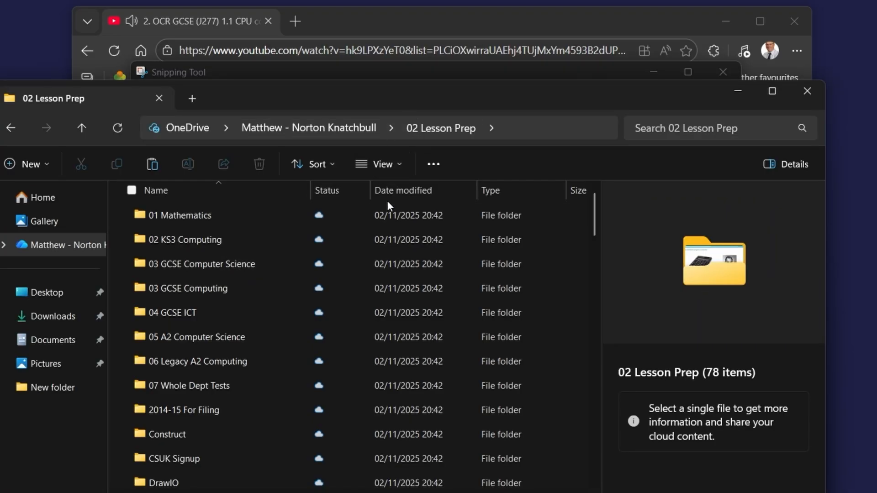
Step: Sort the 02 Lesson Prep folder by date modified and check the recording's OneDrive upload status
{"action": "left_click", "coordinate": [403, 189]}
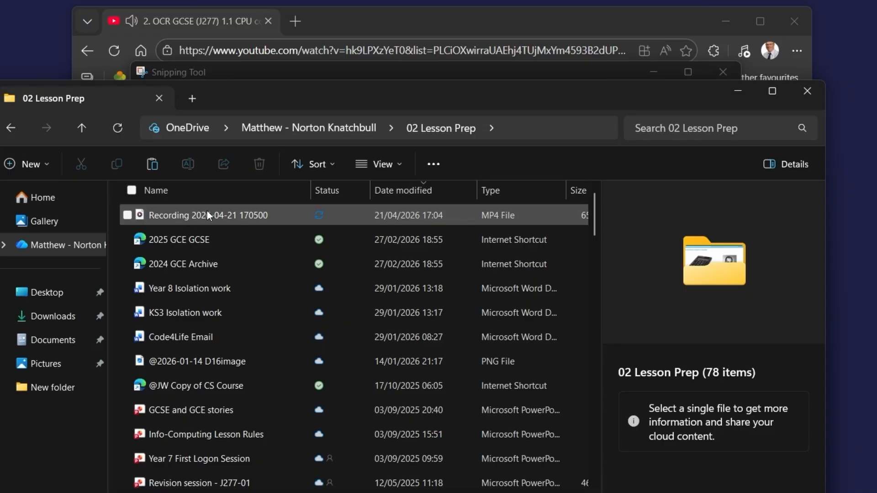
{"action": "mouse_move", "coordinate": [245, 208]}
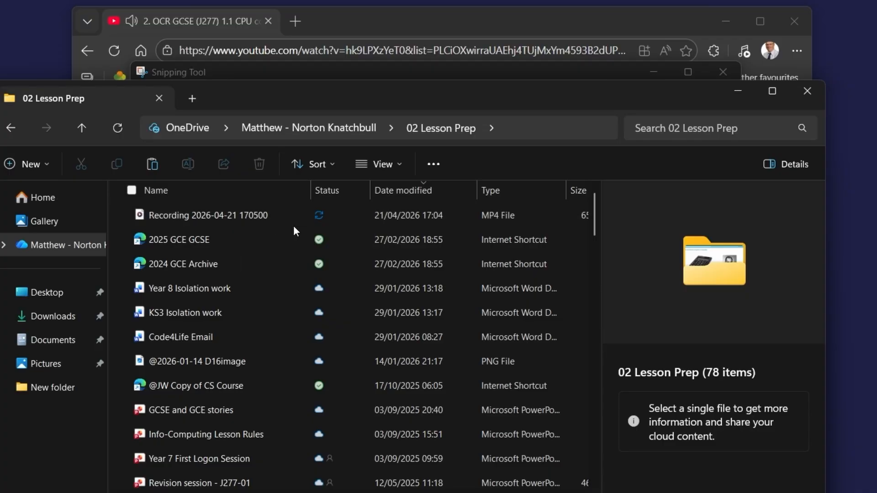
{"action": "left_click", "coordinate": [321, 219]}
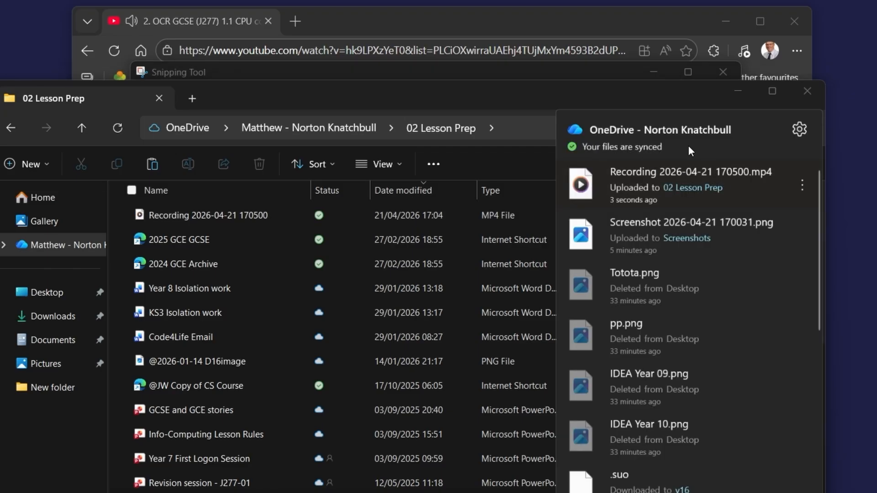
Step: Open the saved recording from 02 Lesson Prep in Clipchamp and check that it is in the project's media
{"action": "right_click", "coordinate": [216, 211]}
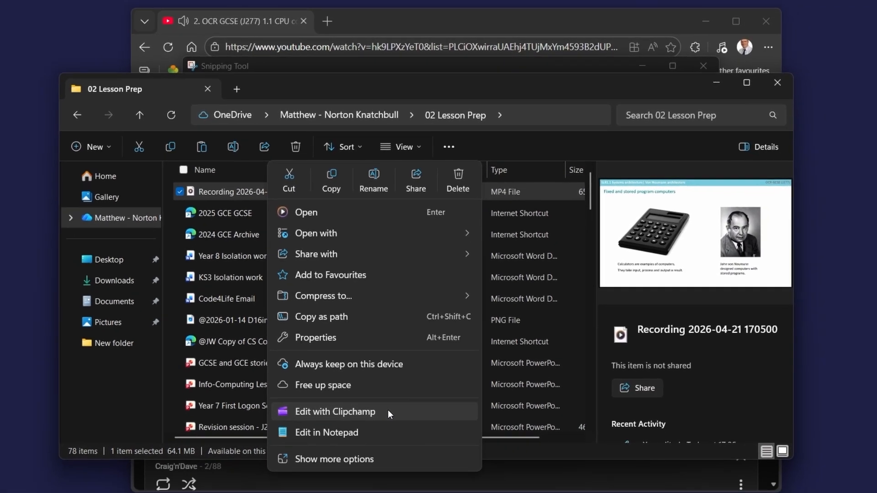
{"action": "left_click", "coordinate": [388, 409]}
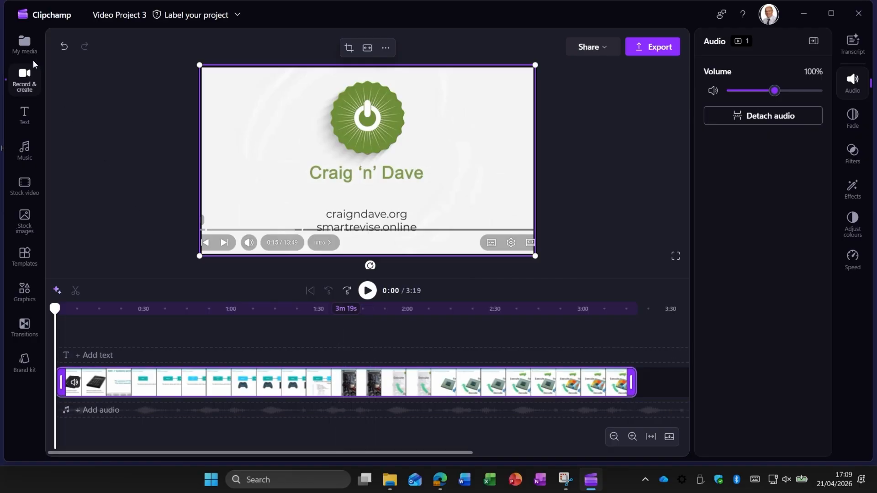
{"action": "left_click", "coordinate": [25, 46]}
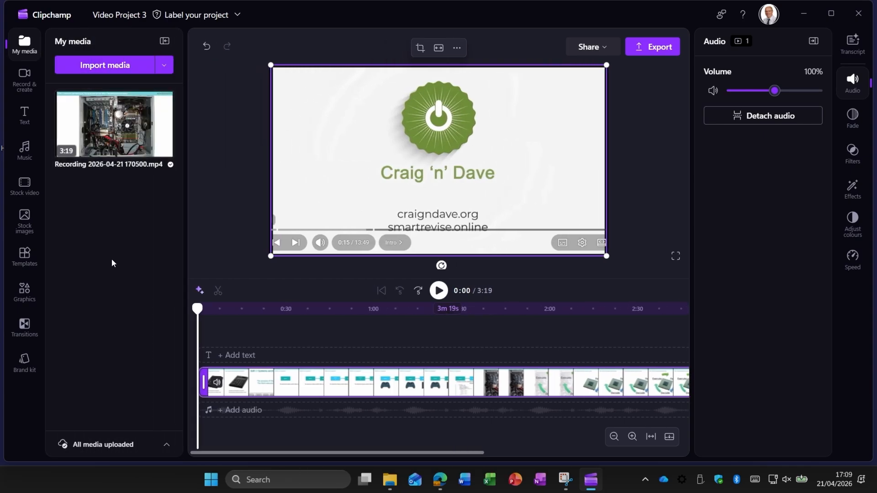
{"action": "left_click", "coordinate": [25, 46]}
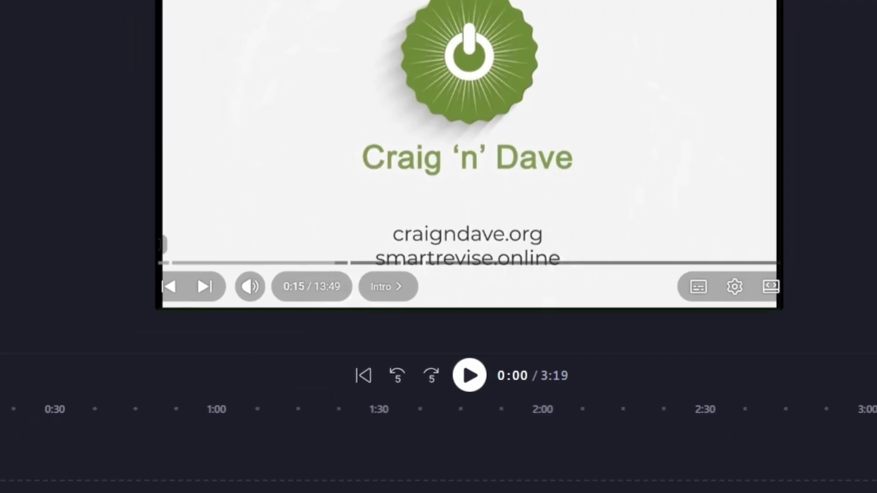
Step: Split the recording on the timeline at 1:23 and at 1:51
{"action": "left_click_drag", "start_coordinate": [0, 411], "coordinate": [395, 358]}
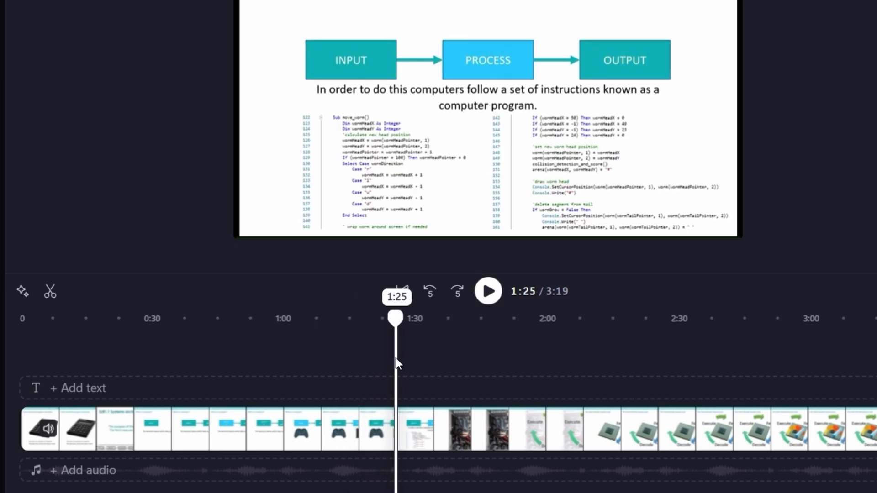
{"action": "left_click", "coordinate": [387, 438]}
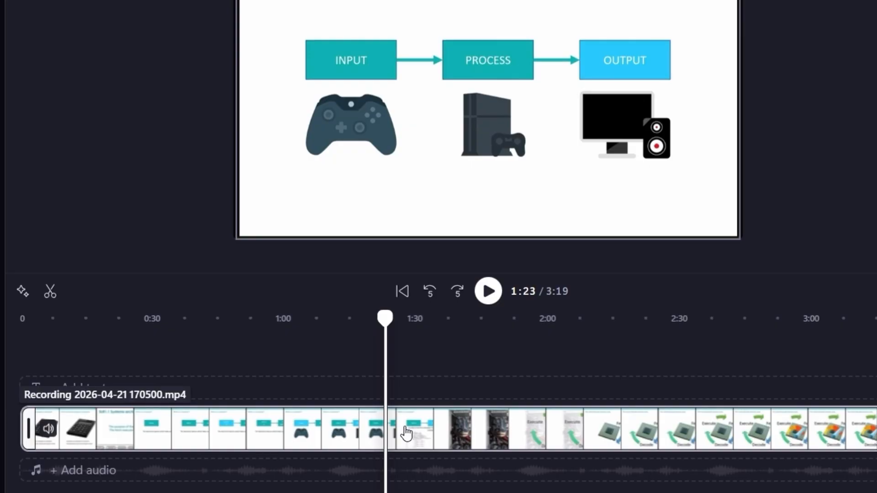
{"action": "key", "text": "s"}
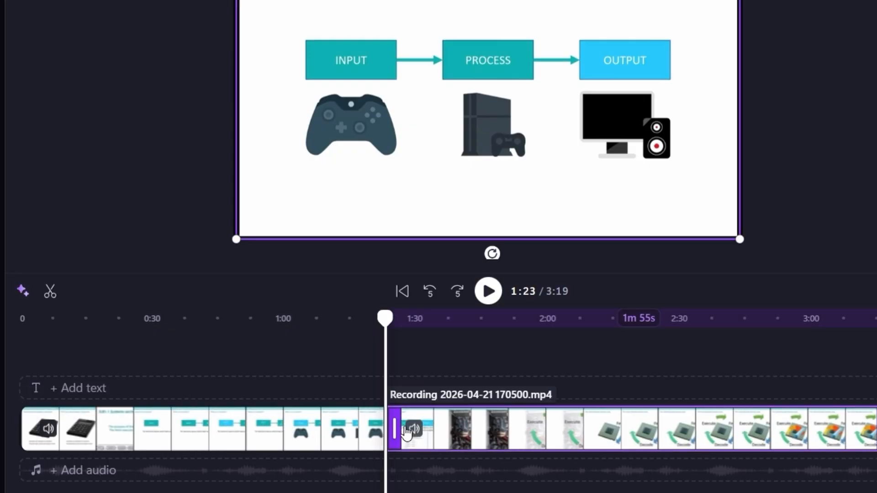
{"action": "left_click_drag", "start_coordinate": [385, 322], "coordinate": [509, 340]}
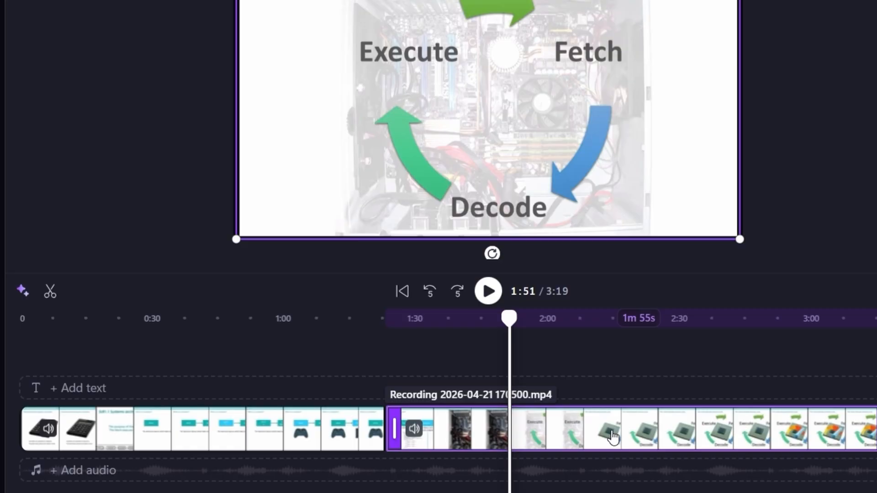
{"action": "key", "text": "s"}
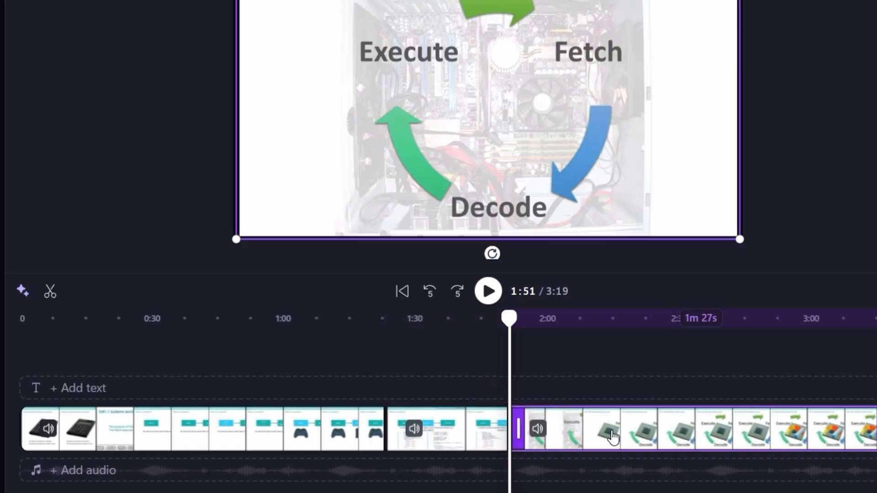
Step: Delete the middle clip between 1:23 and 1:51 and move the remaining clip back against the first one
{"action": "left_click", "coordinate": [457, 434]}
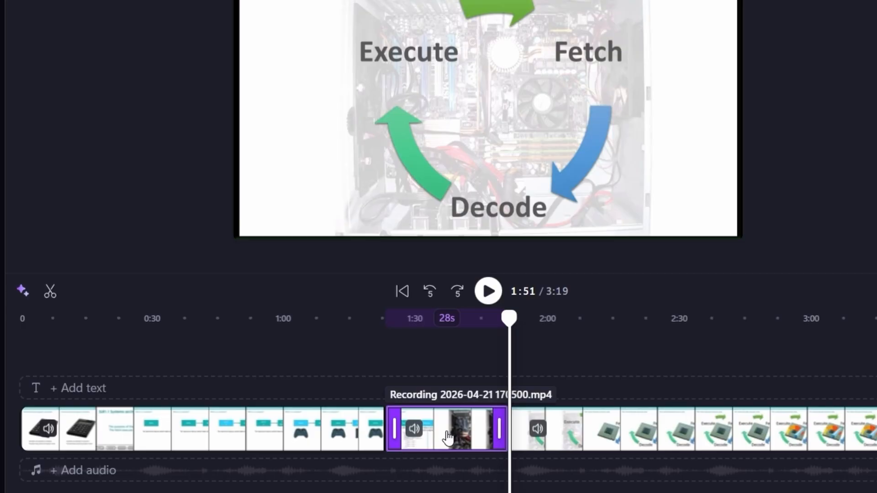
{"action": "key", "text": "Delete"}
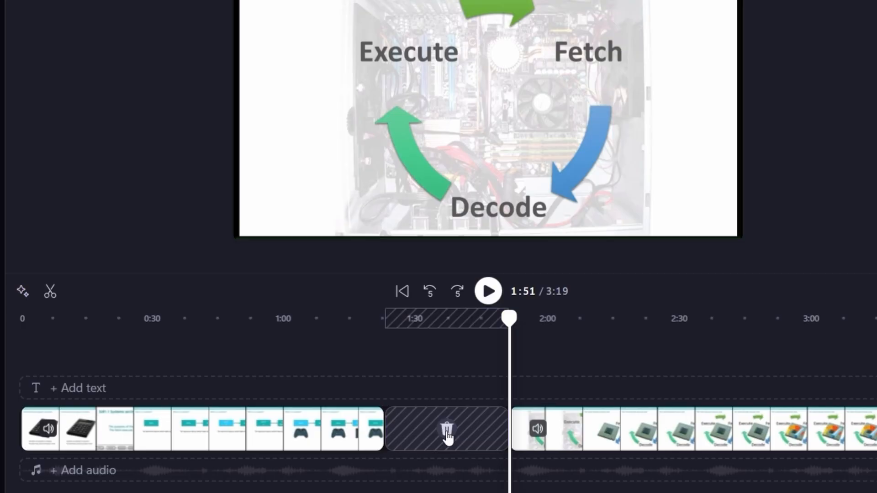
{"action": "left_click", "coordinate": [562, 431]}
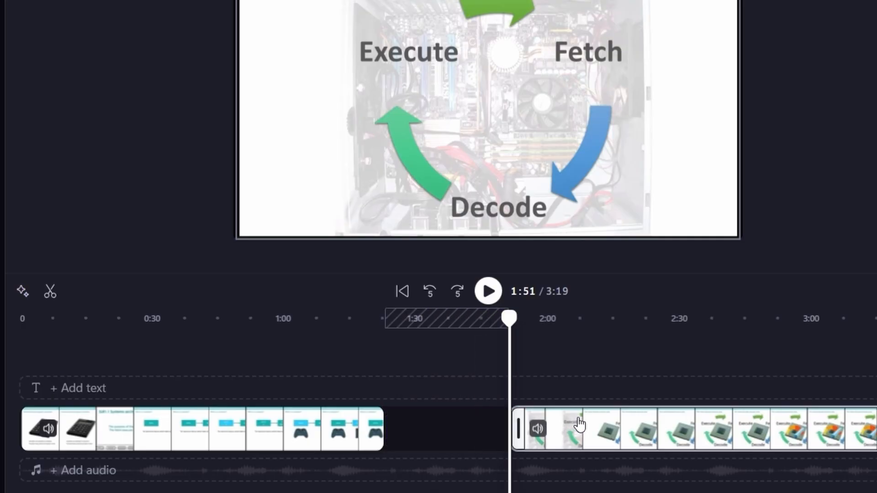
{"action": "left_click_drag", "start_coordinate": [579, 425], "coordinate": [451, 437]}
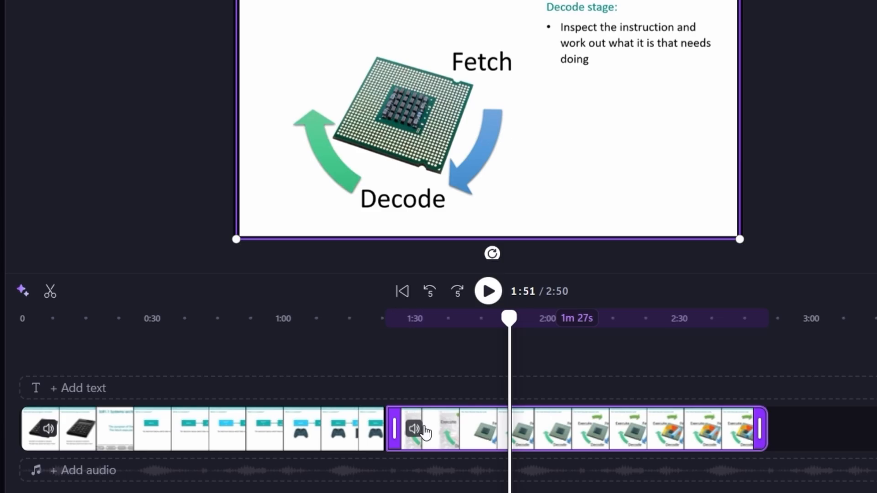
Step: Split the first clip at 0:29 and delete the opening part before it
{"action": "left_click", "coordinate": [171, 423]}
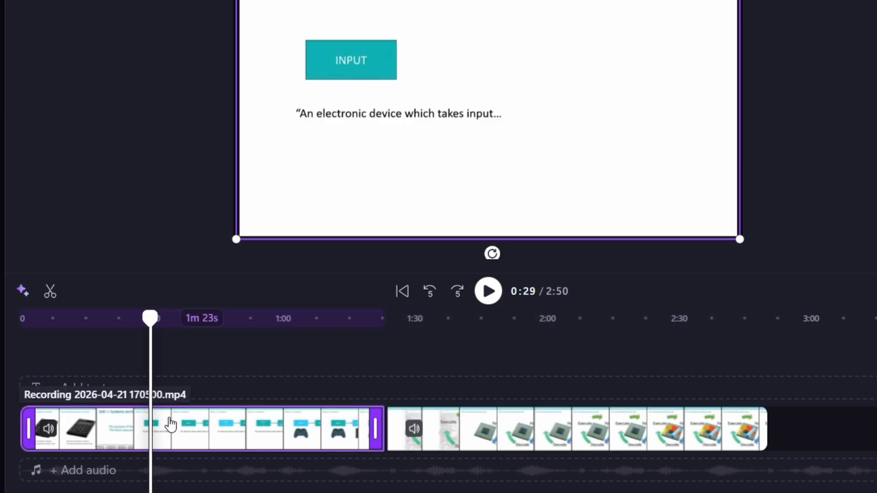
{"action": "key", "text": "s"}
{"action": "left_click", "coordinate": [103, 437]}
{"action": "key", "text": "Delete"}
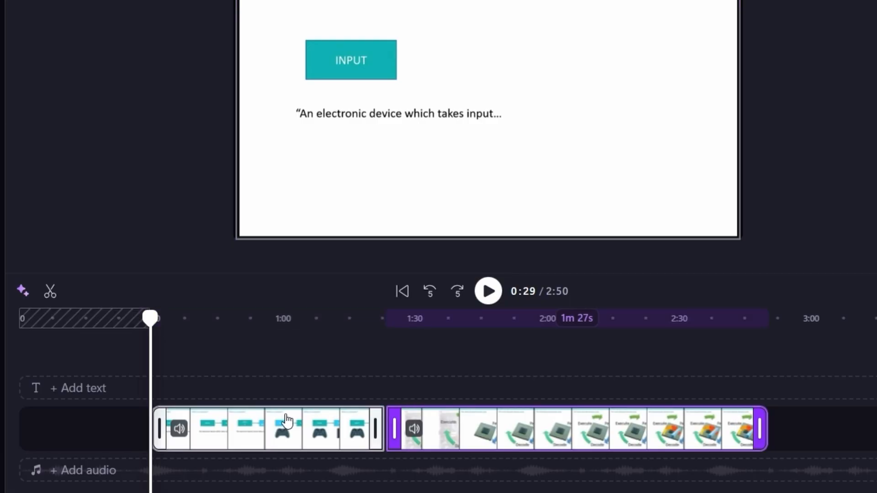
Step: Select both remaining clips and move them together to the start of the timeline, closing the gap before the first clip
{"action": "left_click", "coordinate": [287, 420]}
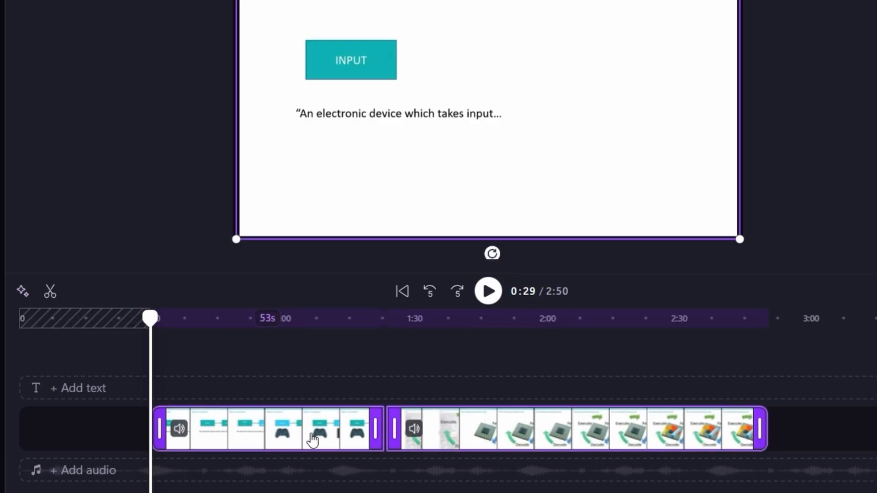
{"action": "left_click_drag", "start_coordinate": [312, 440], "coordinate": [180, 434]}
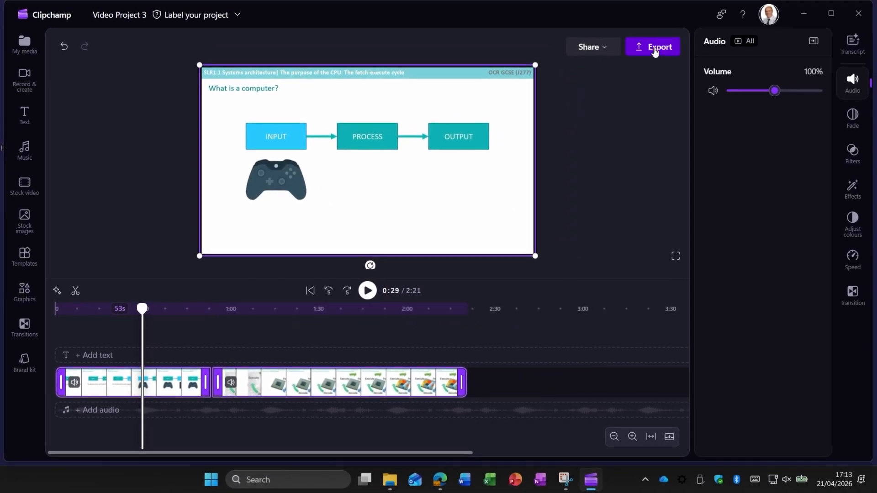
Step: Start exporting the edited video and set the export quality to 720p
{"action": "left_click", "coordinate": [680, 33]}
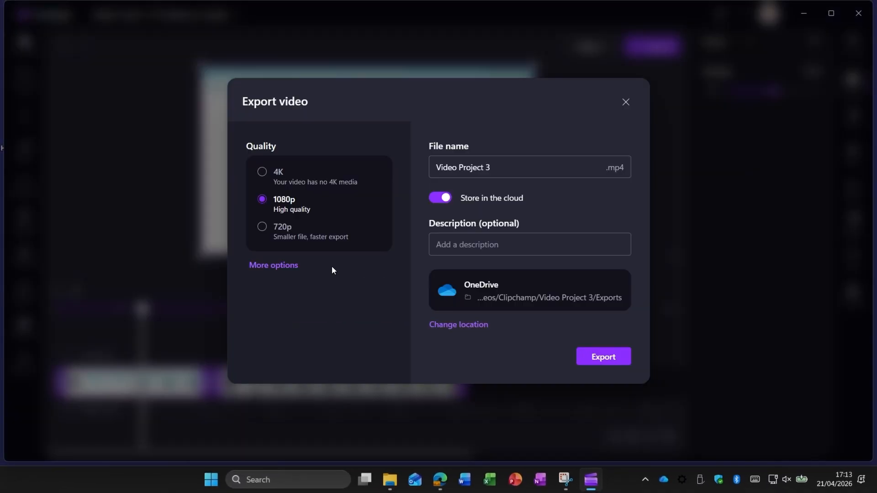
{"action": "left_click", "coordinate": [291, 234]}
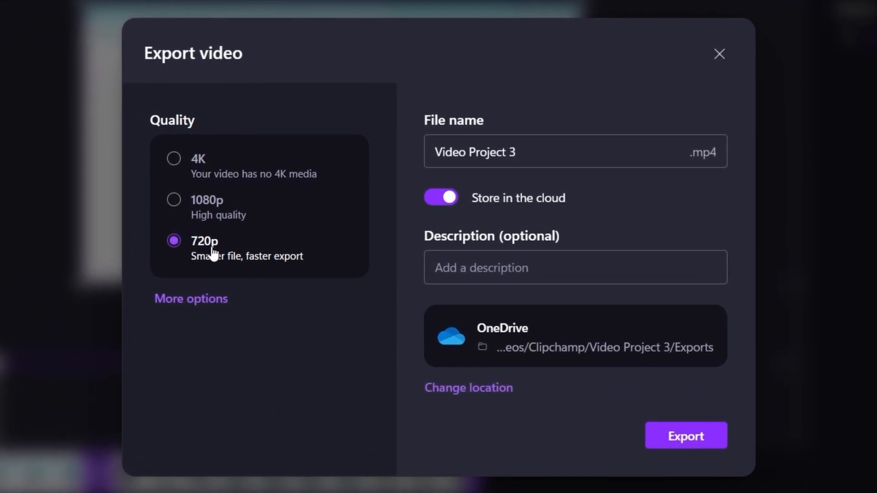
{"action": "left_click", "coordinate": [205, 210]}
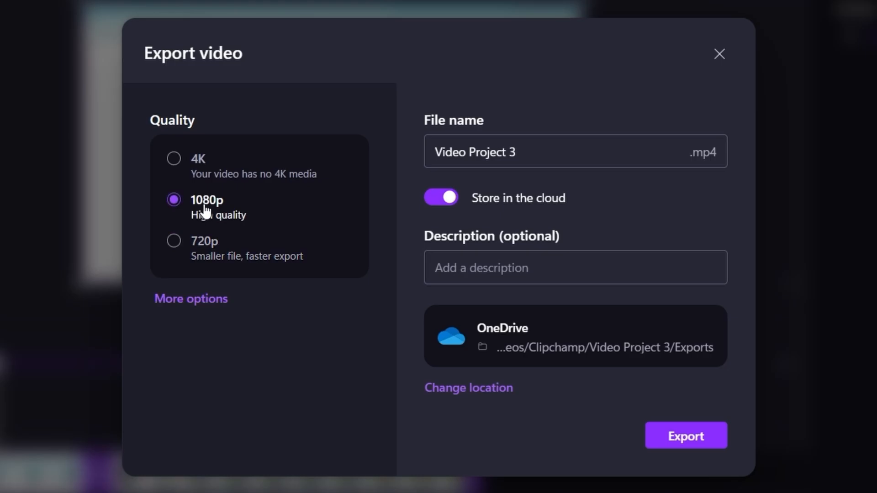
{"action": "left_click", "coordinate": [217, 270]}
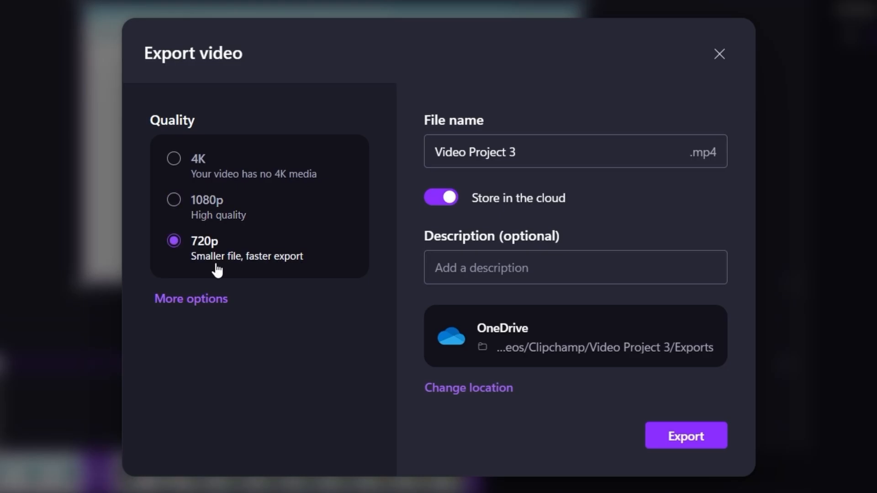
Step: Replace the export file name with "C&D Fetch Execute"
{"action": "left_click", "coordinate": [531, 148]}
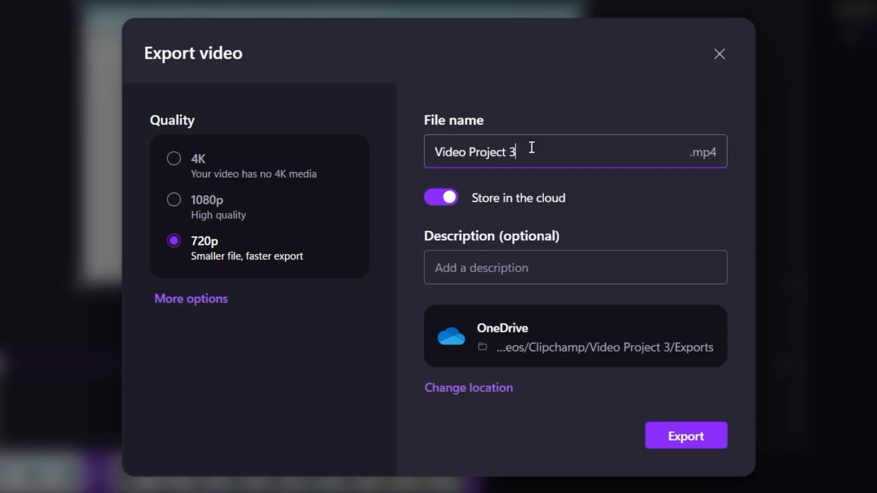
{"action": "key", "text": "BackSpace"}
{"action": "key", "text": "BackSpace"}
{"action": "key", "text": "BackSpace"}
{"action": "key", "text": "BackSpace"}
{"action": "key", "text": "BackSpace"}
{"action": "key", "text": "BackSpace"}
{"action": "key", "text": "BackSpace"}
{"action": "key", "text": "BackSpace"}
{"action": "key", "text": "BackSpace"}
{"action": "key", "text": "BackSpace"}
{"action": "key", "text": "BackSpace"}
{"action": "key", "text": "BackSpace"}
{"action": "key", "text": "BackSpace"}
{"action": "key", "text": "BackSpace"}
{"action": "key", "text": "BackSpace"}
{"action": "type", "text": "C&D Fetch Execute"}
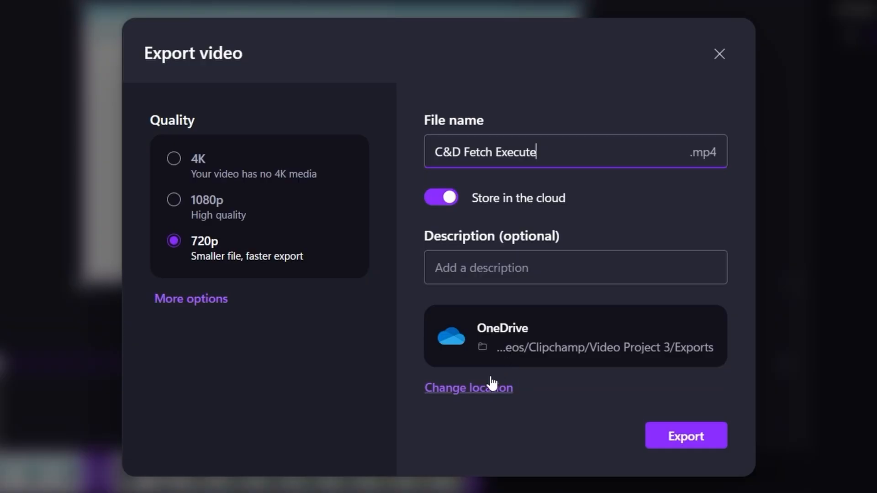
Step: Change the export location to the 02 Lesson Prep folder in OneDrive and export the video
{"action": "left_click", "coordinate": [477, 389]}
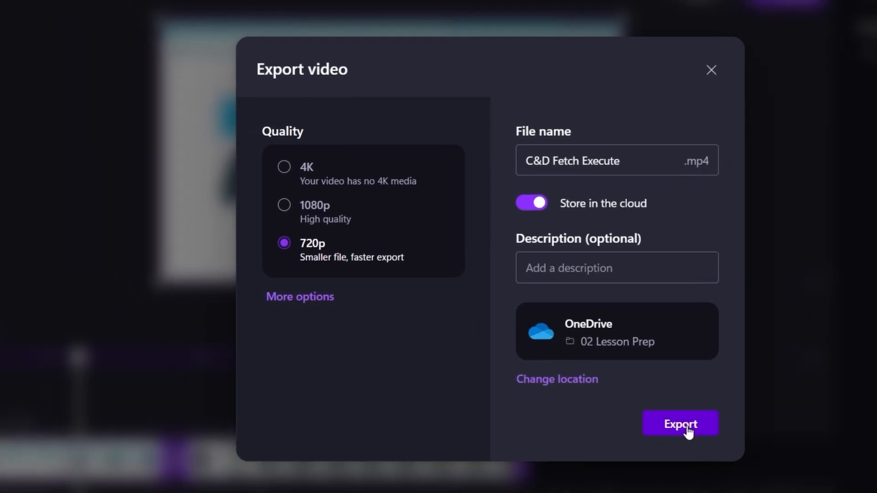
{"action": "left_click", "coordinate": [708, 424]}
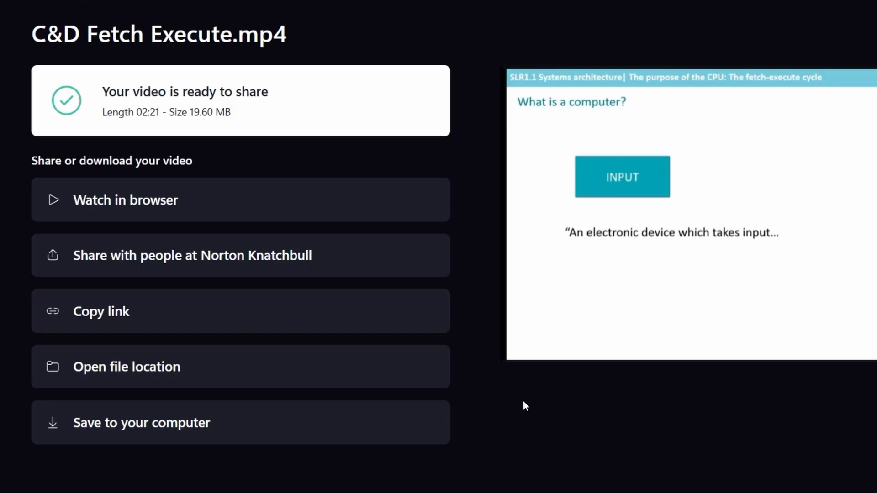
Step: Open the exported video in the browser and copy its sharing link
{"action": "left_click", "coordinate": [163, 199]}
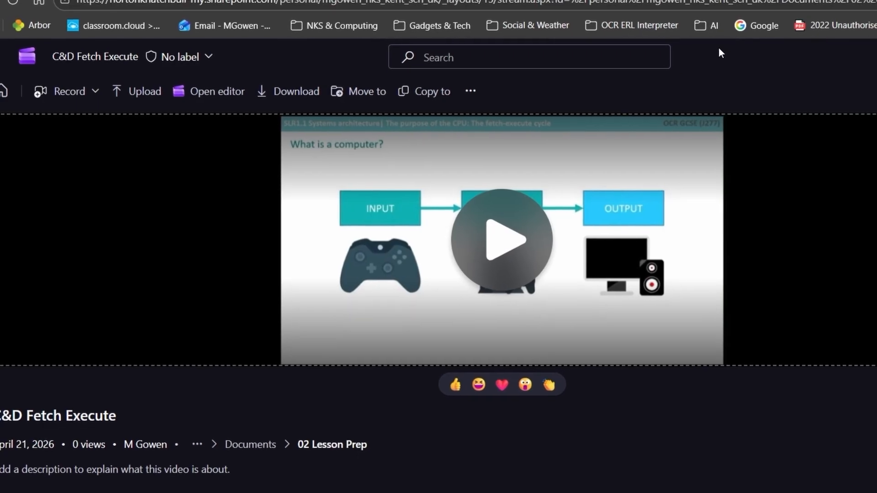
{"action": "left_click", "coordinate": [868, 103]}
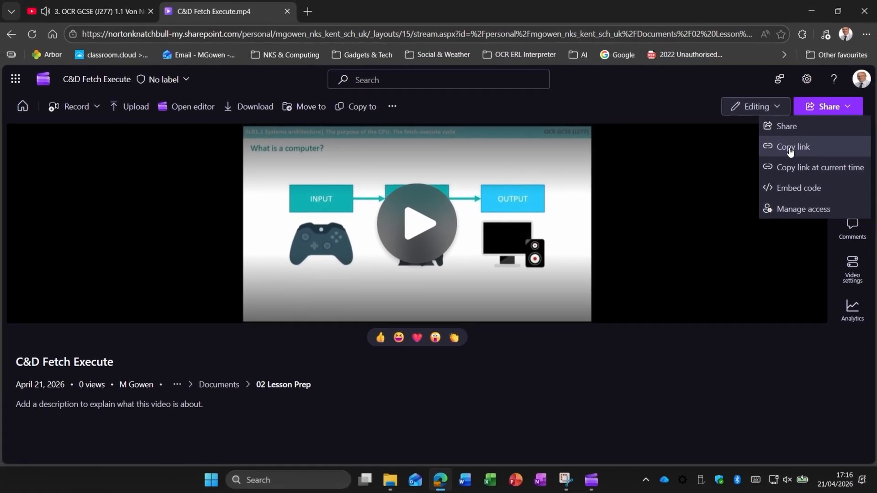
{"action": "left_click", "coordinate": [789, 151]}
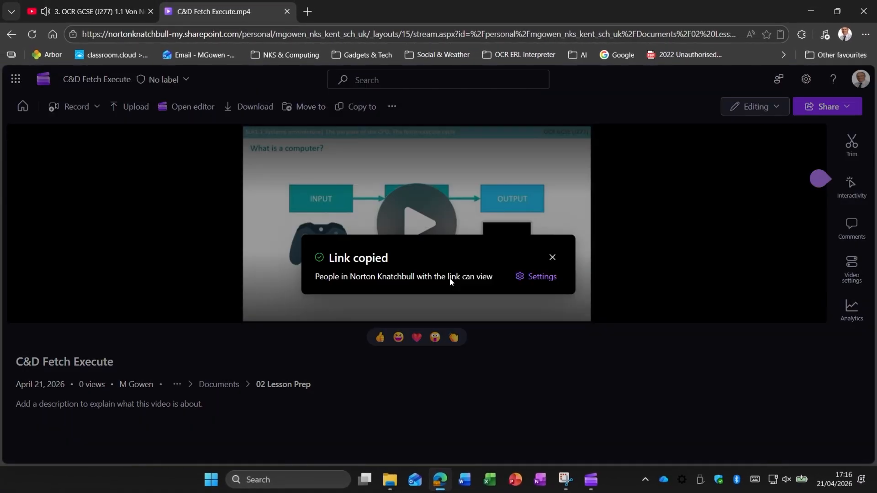